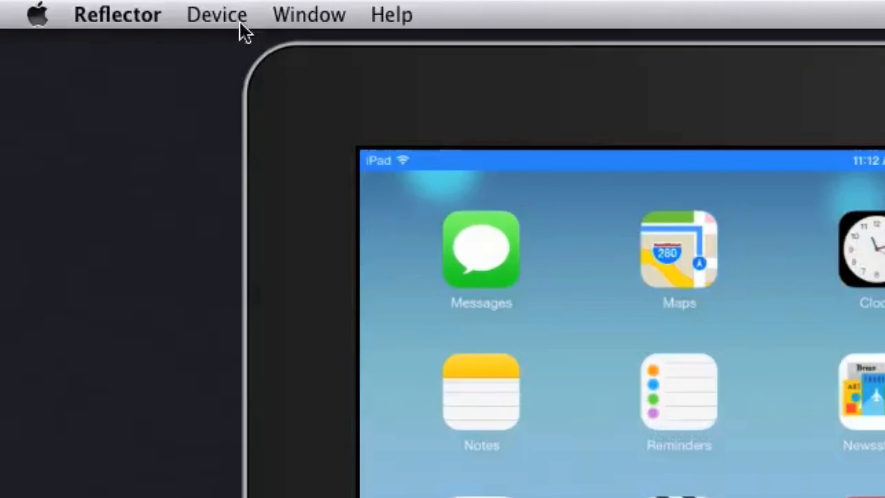
Show the mirrored iPad full screen in Reflector, then return to the windowed view
click(228, 14)
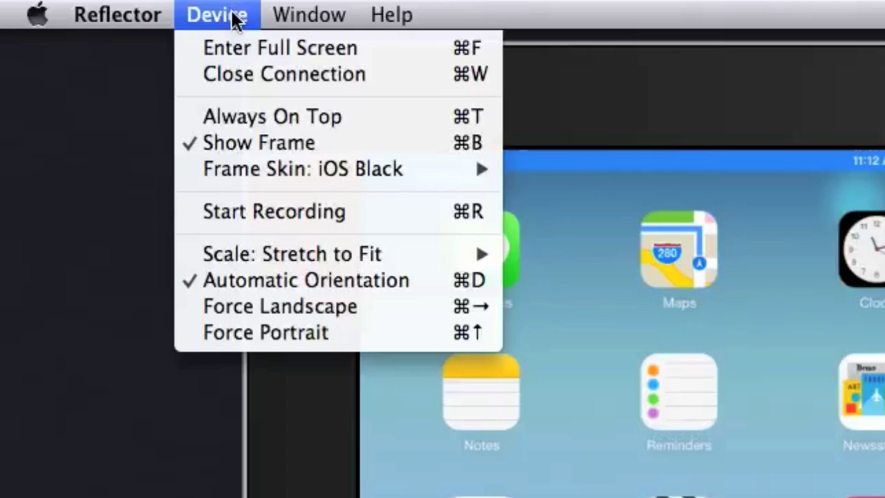
click(230, 47)
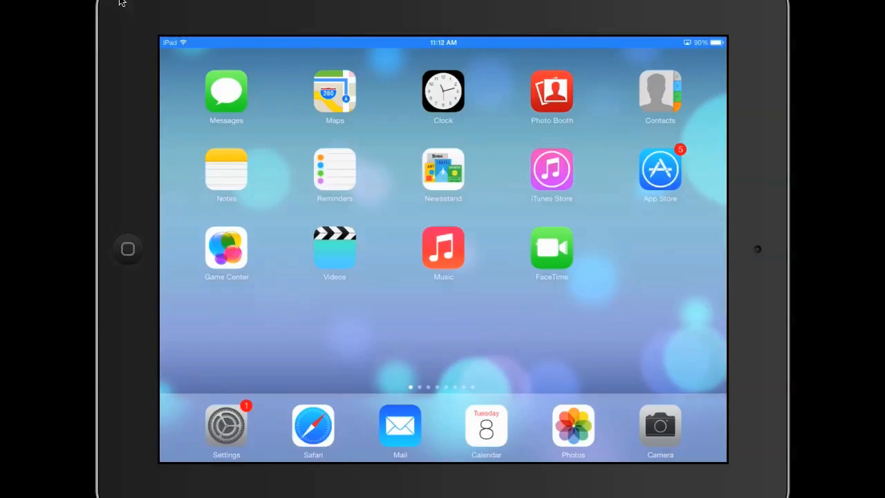
key(Escape)
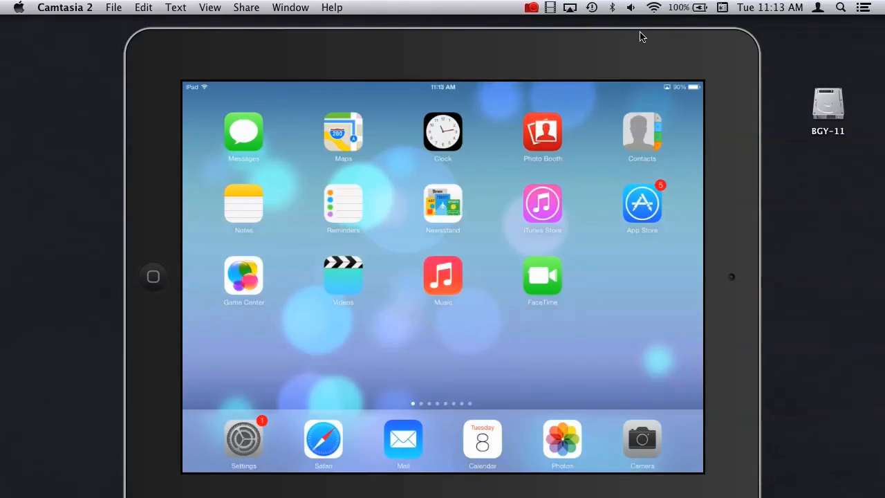
Bring up the Camtasia recorder and choose the 1280×720 YouTube HD recording region
click(551, 7)
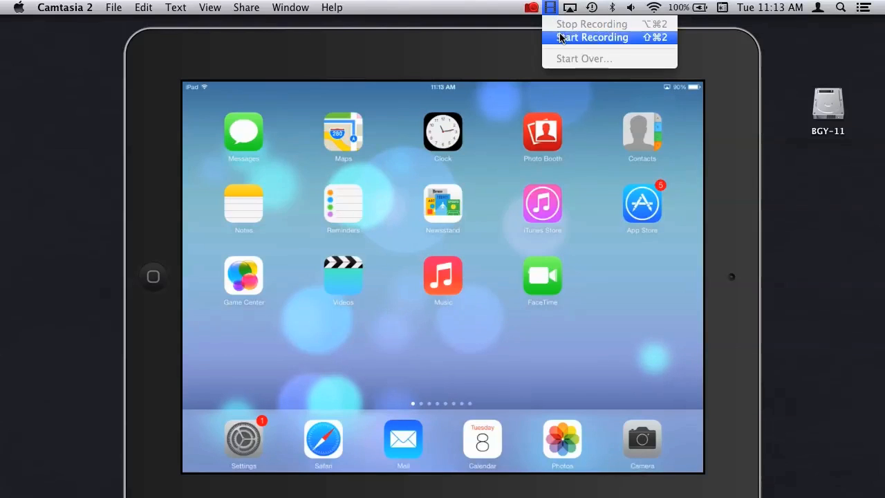
click(592, 37)
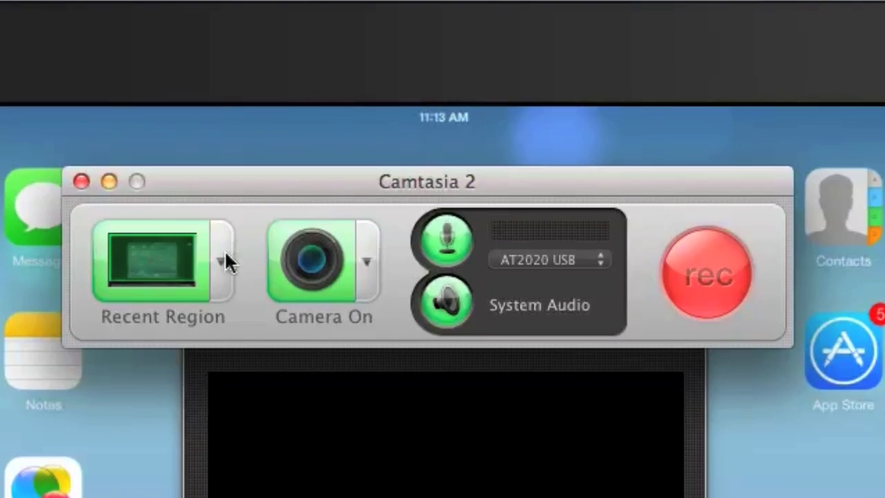
click(223, 261)
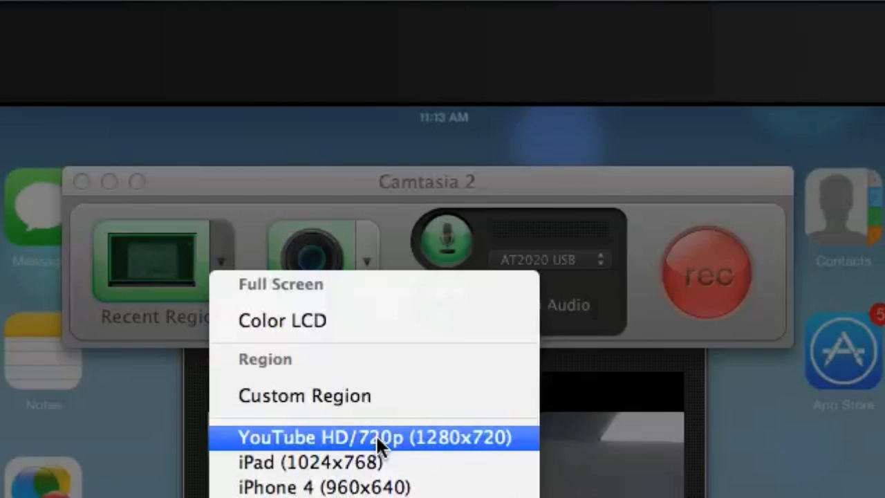
click(449, 432)
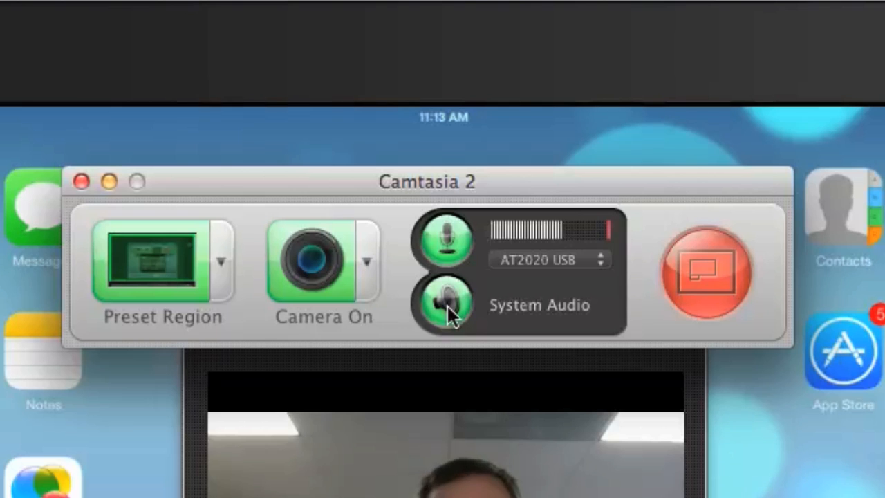
Start recording the chosen 1280×720 region over the mirrored iPad
click(719, 277)
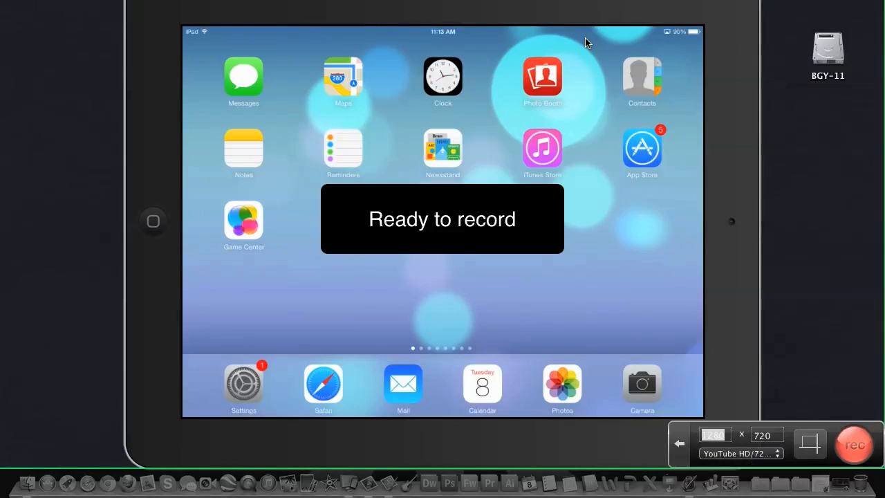
click(855, 447)
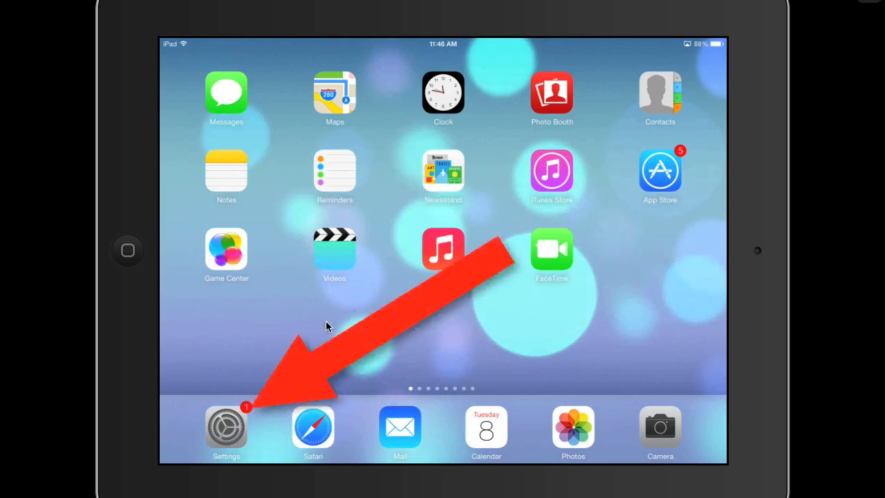
On the iPad go Settings > General > Software Update and install the iOS 7.0.2 update
click(232, 424)
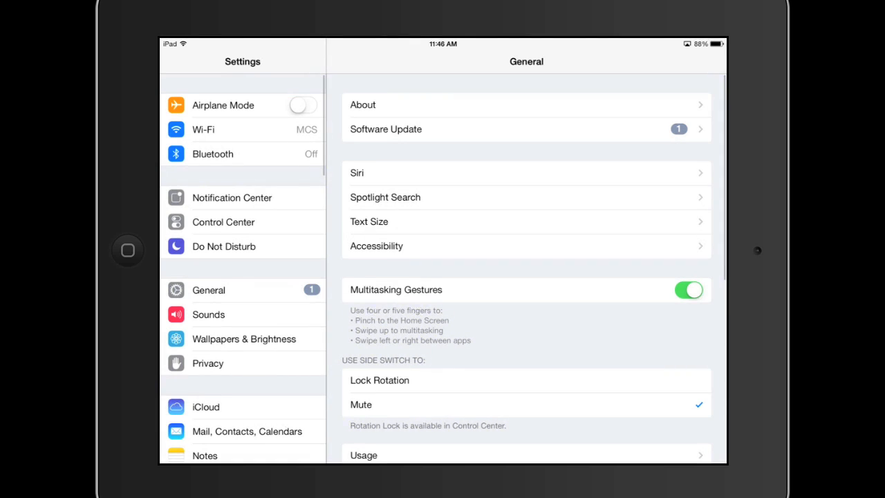
click(243, 290)
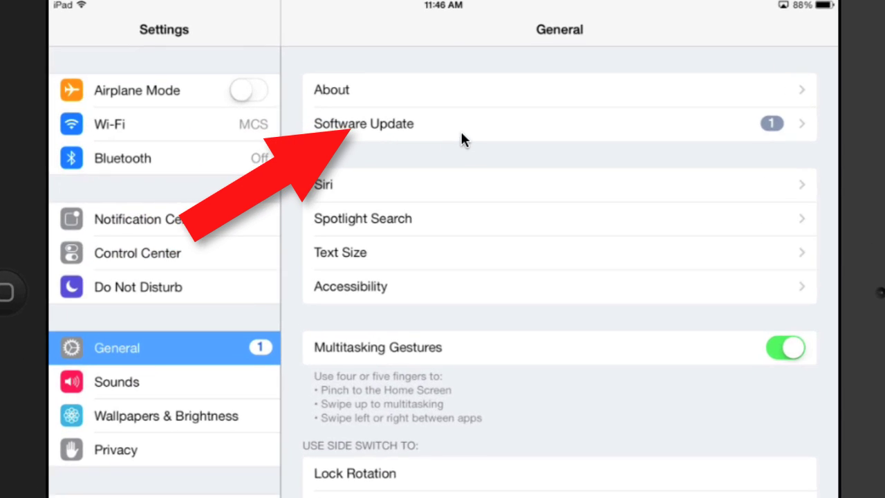
click(460, 130)
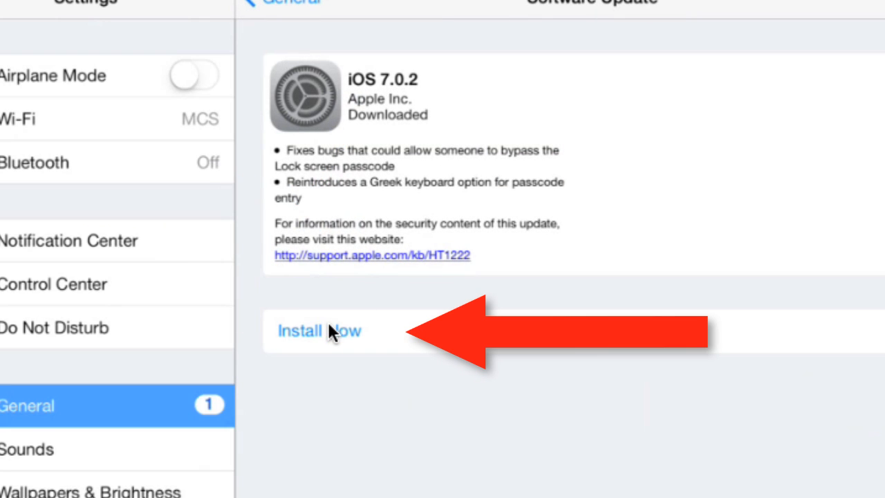
click(327, 331)
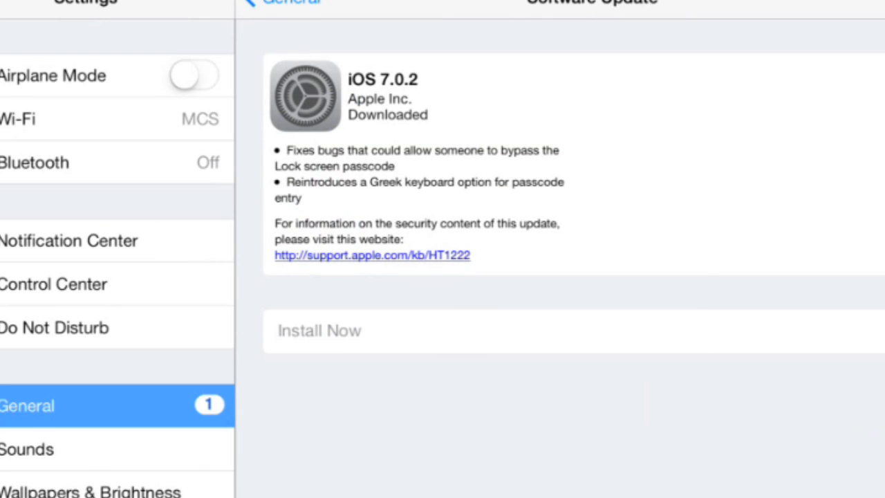